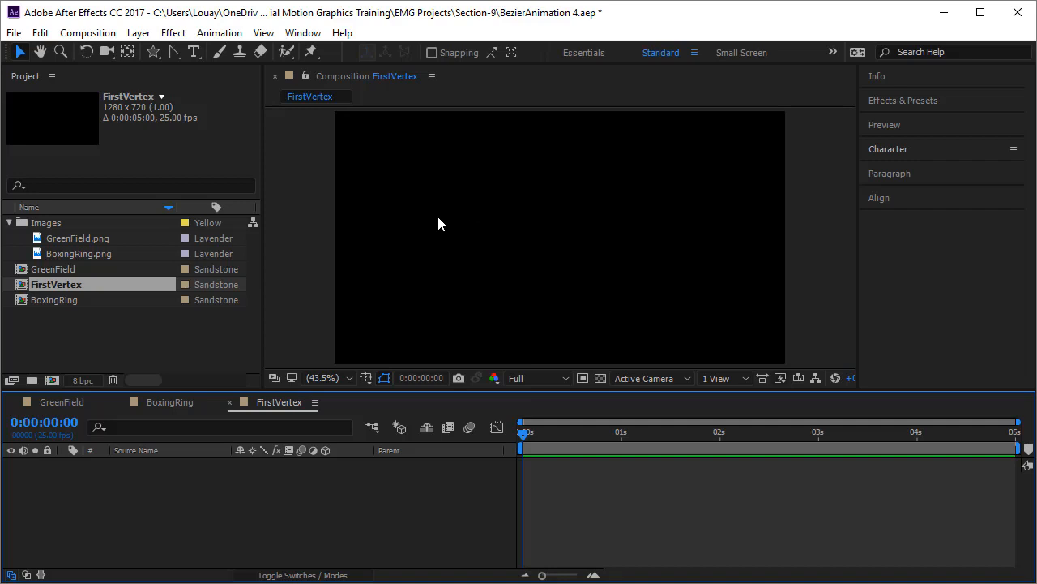
Draw a blue circle with a 9 px white stroke in the left half of the FirstVertex composition using the Ellipse tool.
click(152, 50)
click(203, 87)
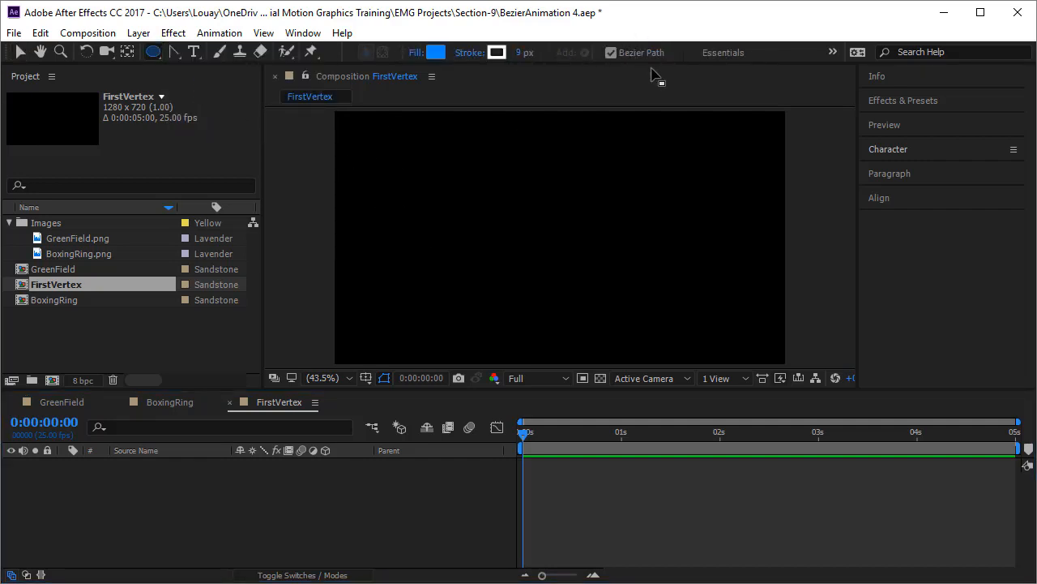
drag(378, 195, 448, 277)
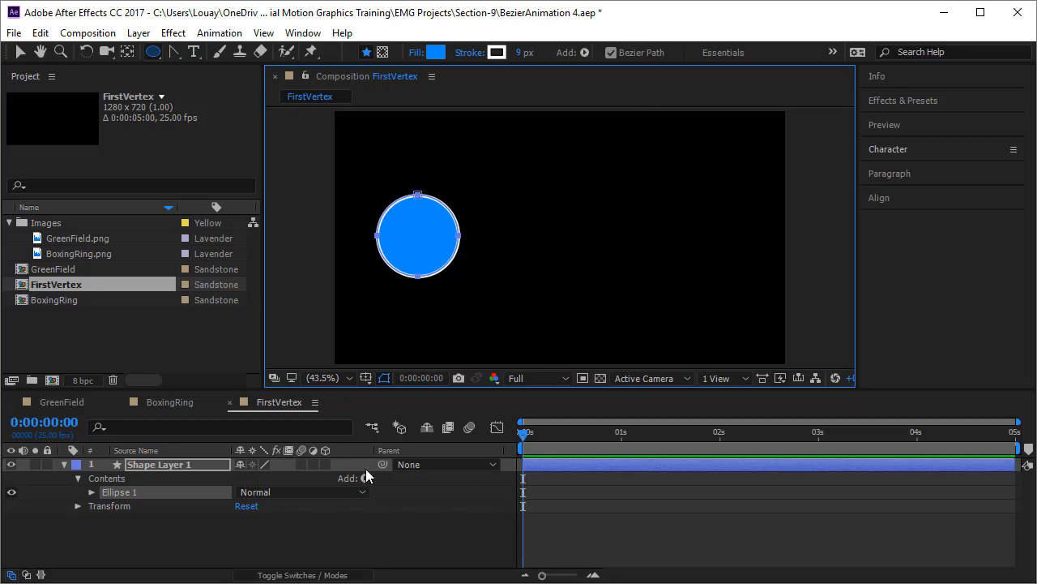
Enable keyframing for the circle's Path property at 0:00:00:00.
click(92, 492)
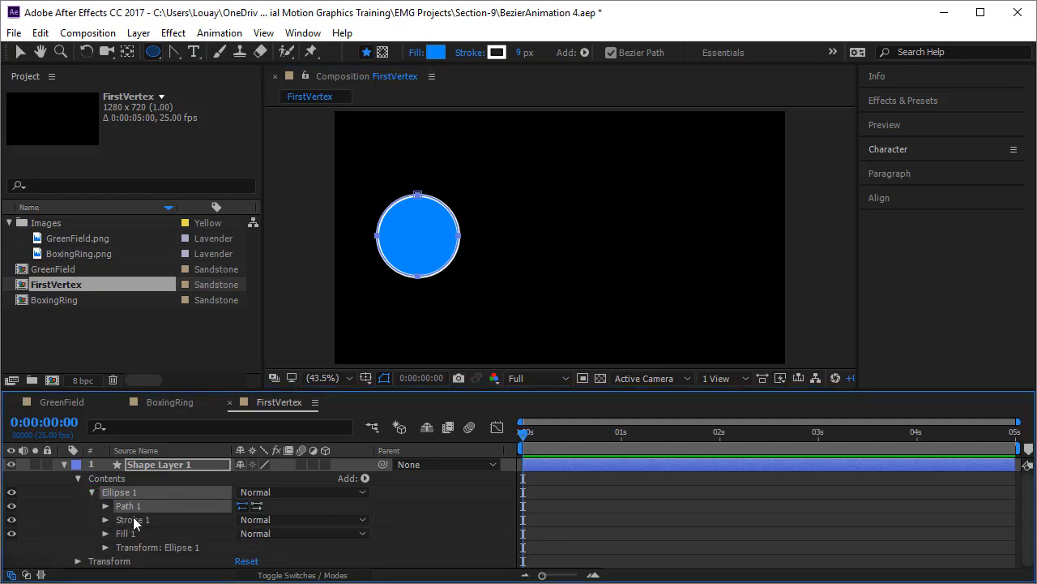
click(106, 506)
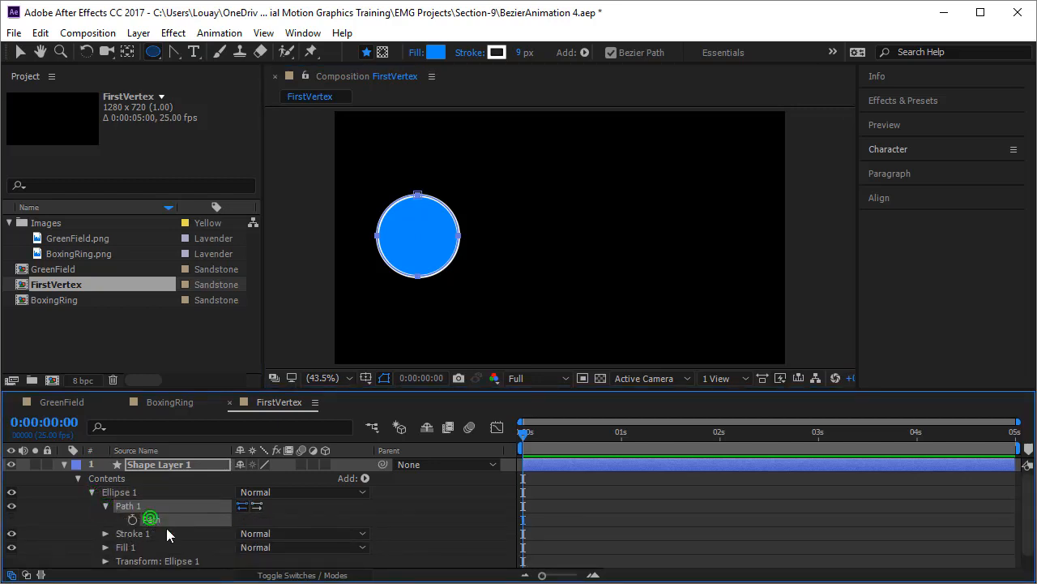
click(134, 518)
At 0:00:01:00, move the circle's path horizontally to the right side of the composition to create a second path keyframe.
drag(520, 438, 620, 438)
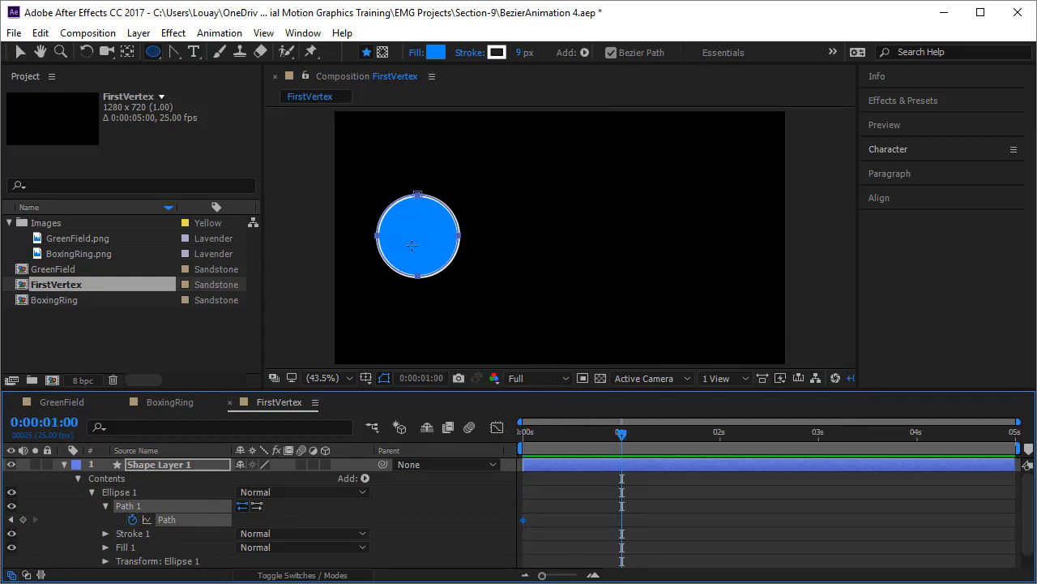
key(v)
click(392, 267)
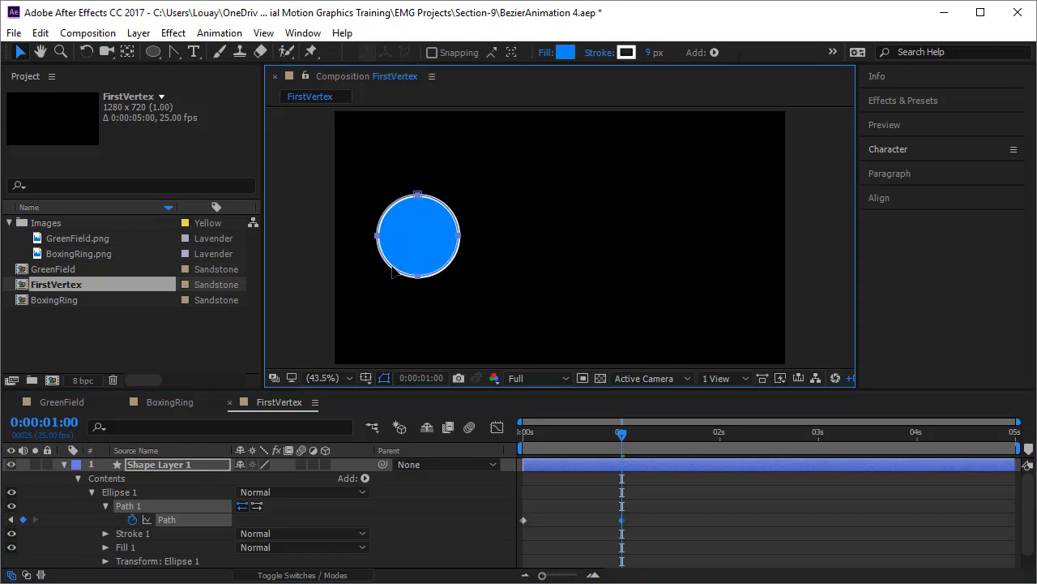
drag(392, 273, 703, 307)
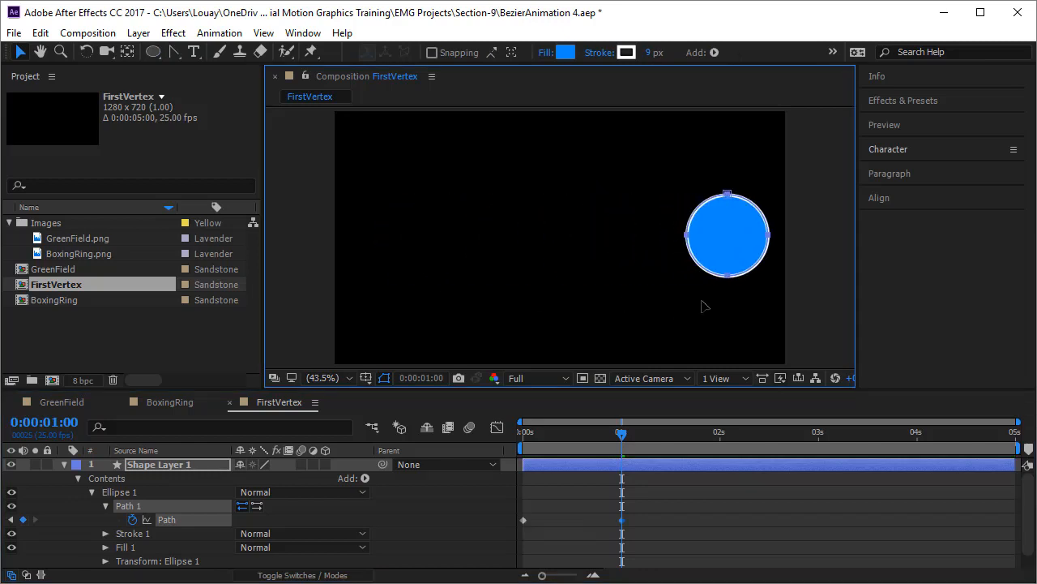
Play back the circle's path animation and scrub between its keyframes at 0:00:00:00 and 0:00:01:00.
drag(630, 435, 491, 444)
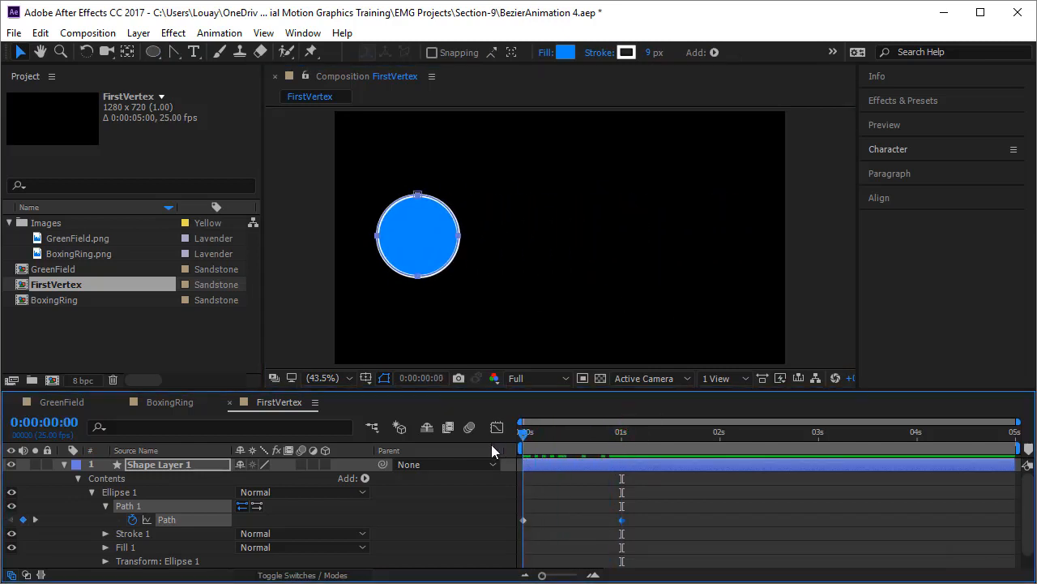
key(space)
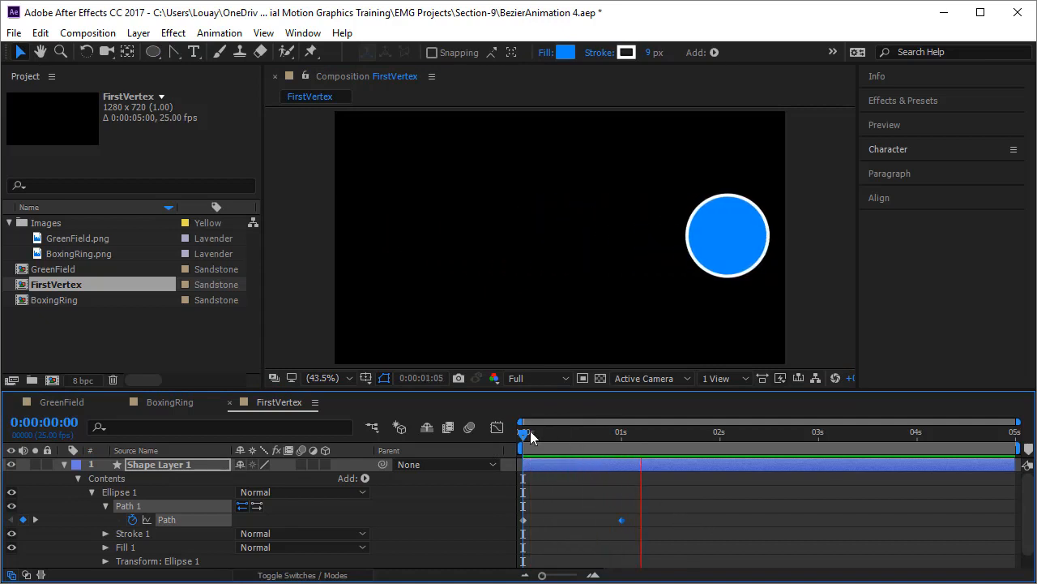
click(518, 434)
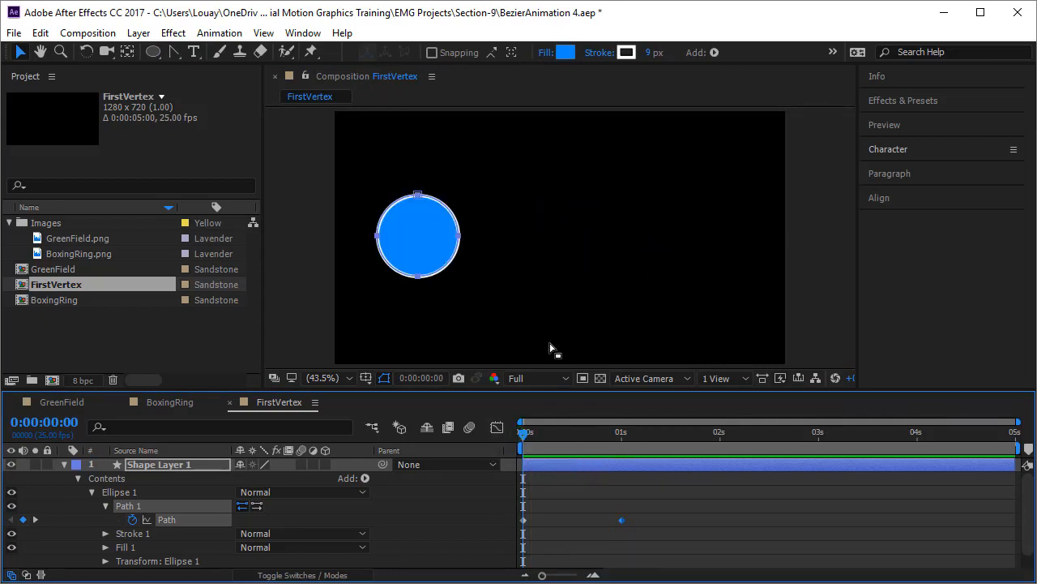
drag(526, 433, 626, 449)
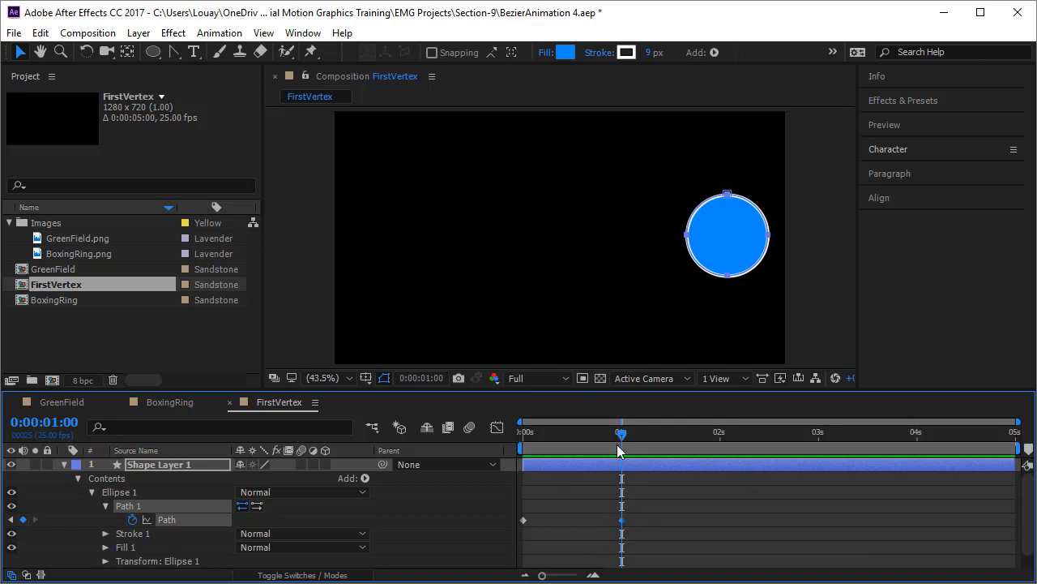
drag(620, 438, 503, 441)
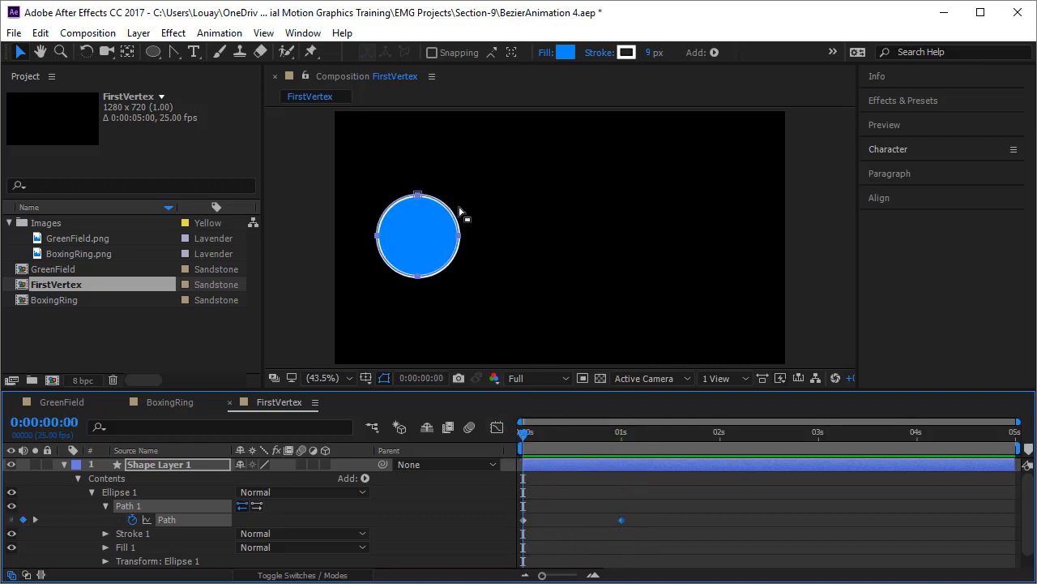
Set the circle's bottom vertex as the first vertex at 0:00:00:00 and scrub to the 0:00:01:00 keyframe and back.
click(398, 273)
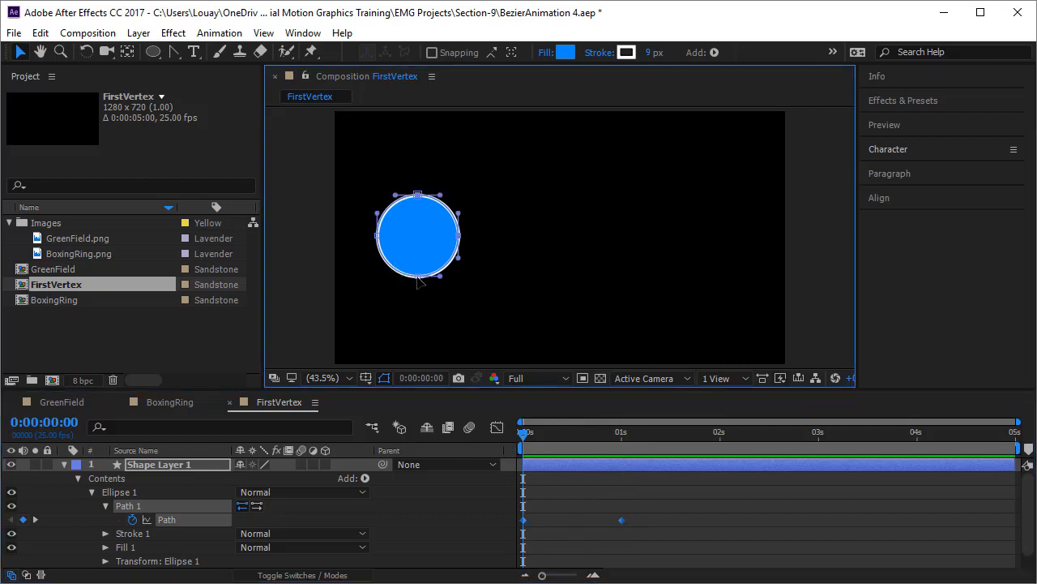
click(418, 277)
right_click(417, 278)
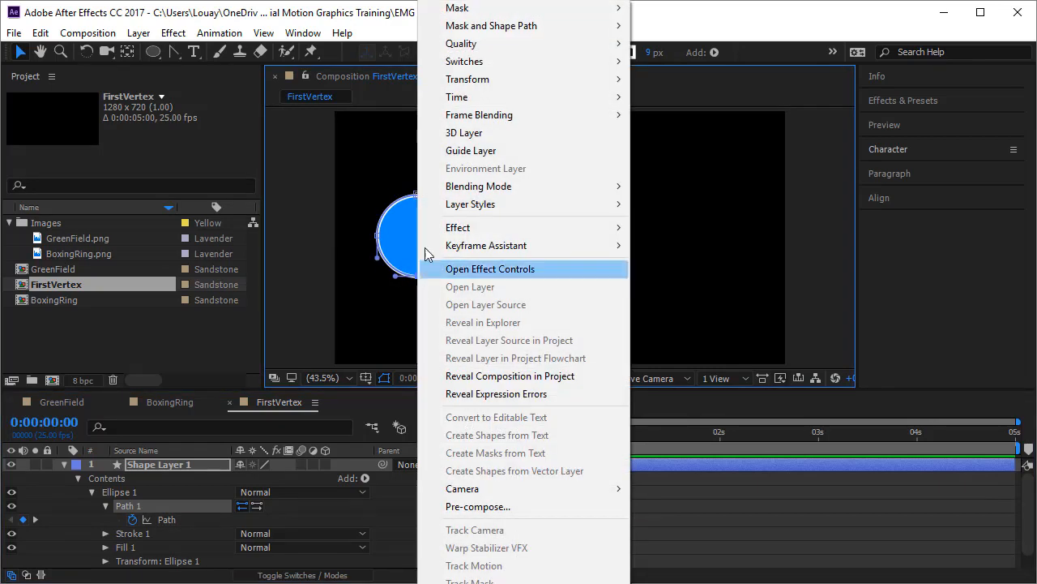
mouse_move(483, 39)
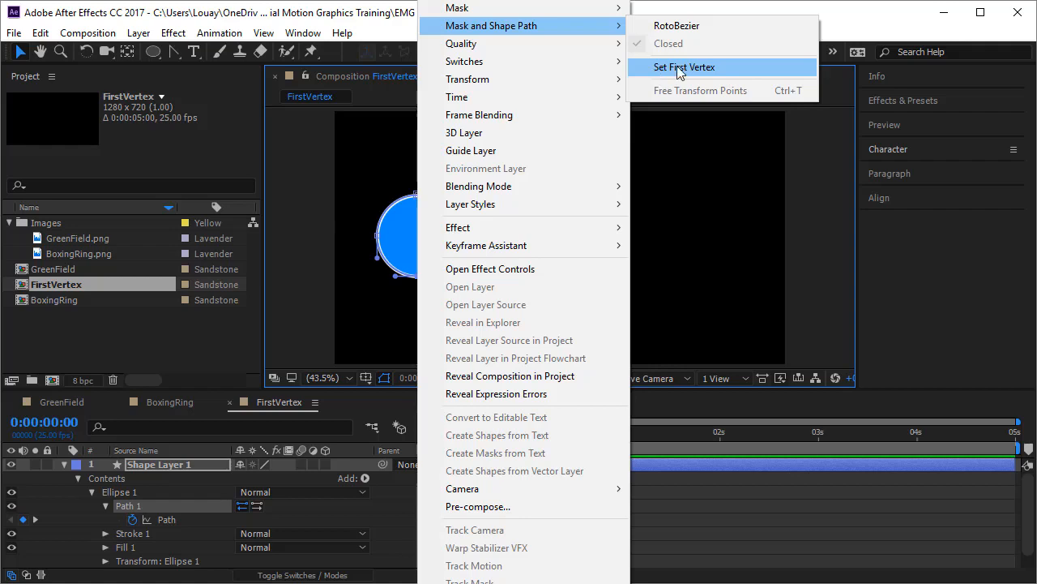
click(707, 68)
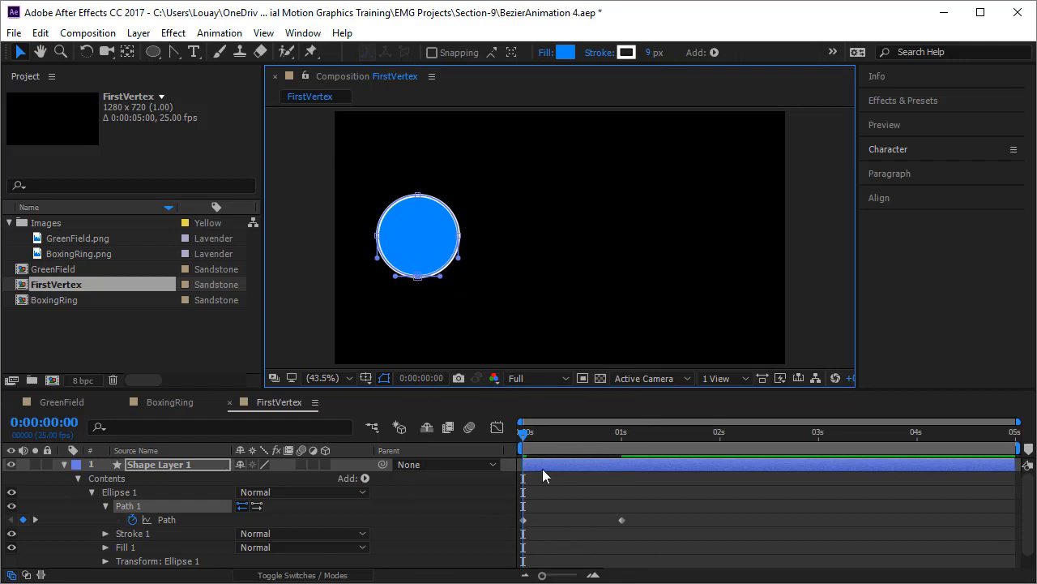
drag(522, 435, 619, 470)
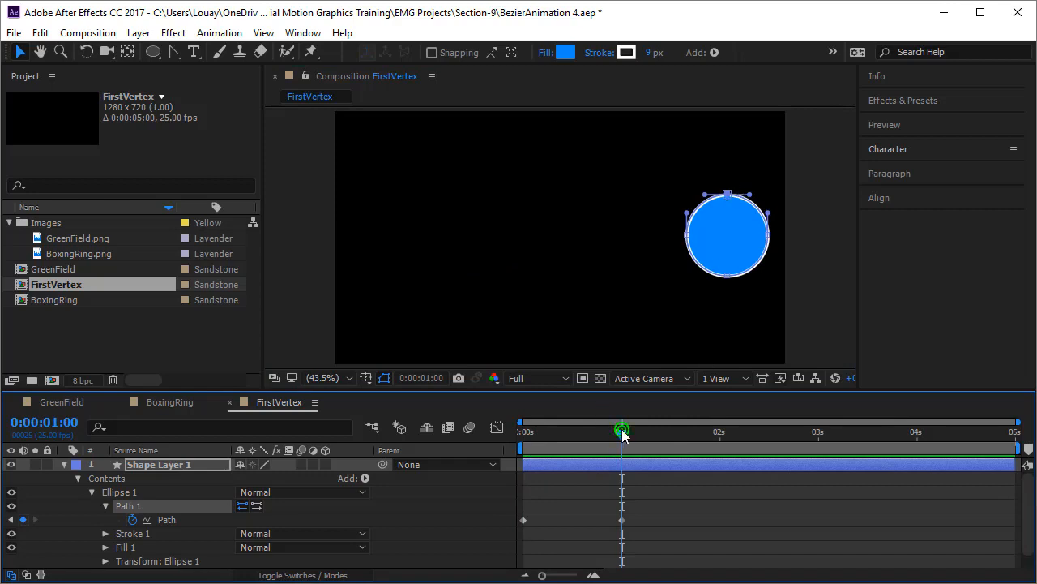
drag(622, 436, 506, 452)
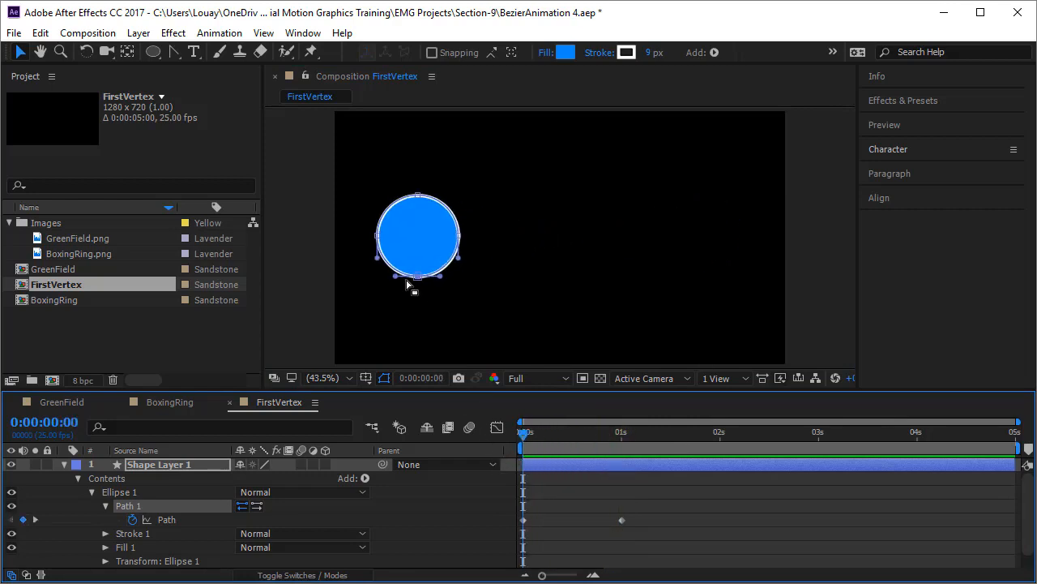
Set the circle's left vertex as the first vertex at 0:00:00:00 and preview the path animation.
right_click(376, 241)
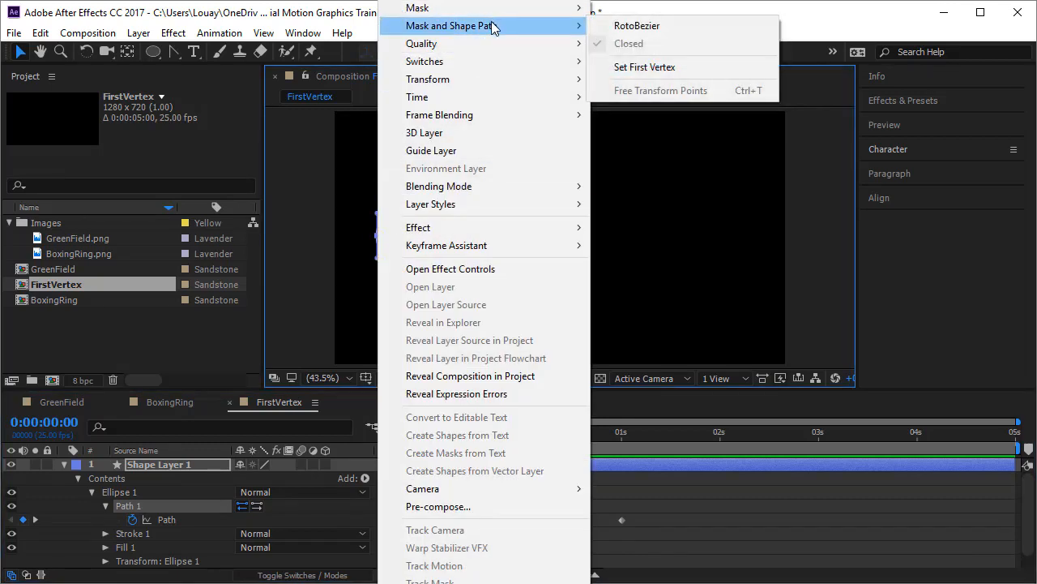
click(633, 68)
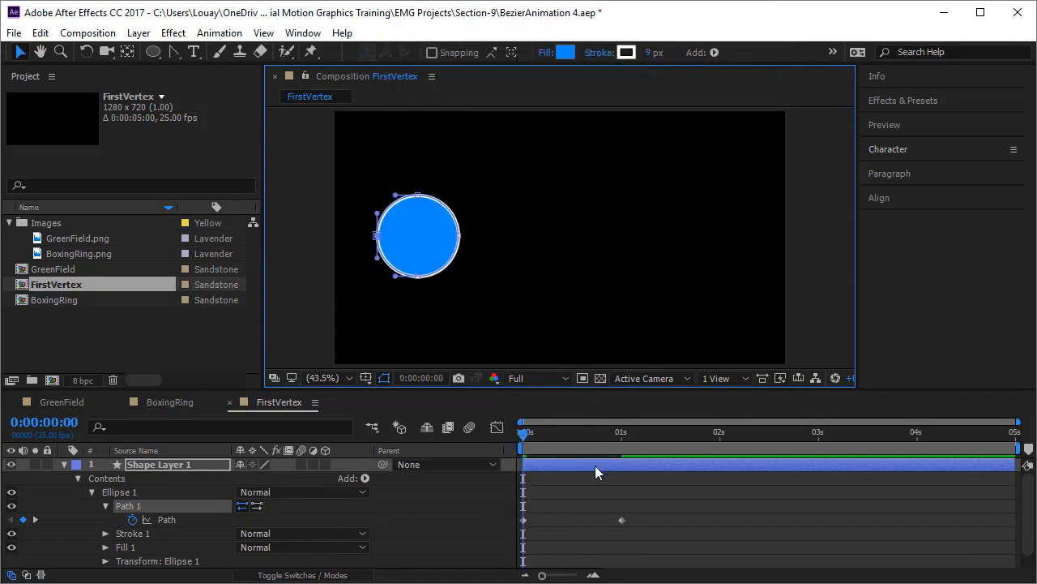
drag(523, 440, 538, 479)
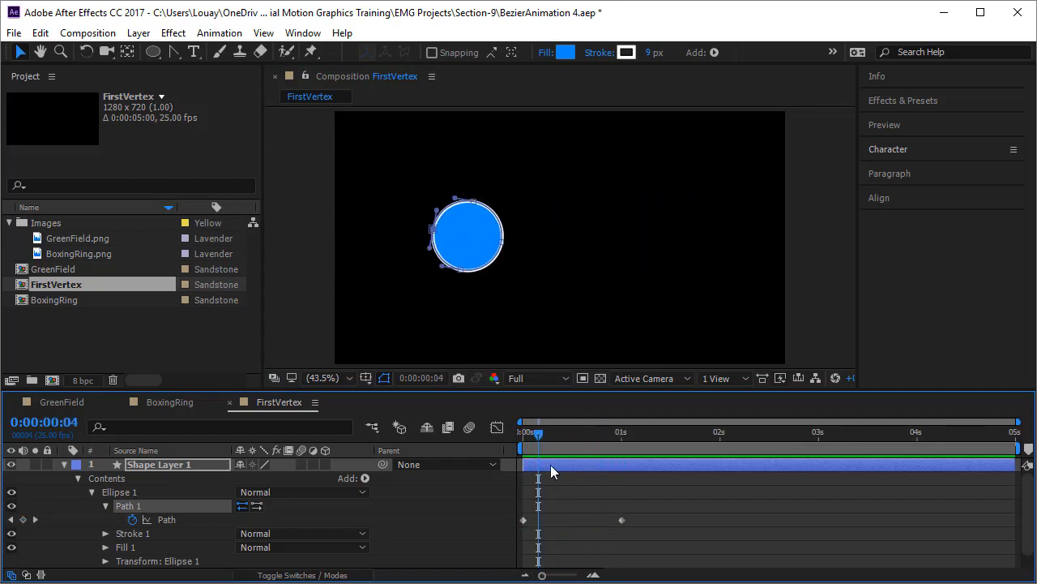
drag(547, 431, 482, 454)
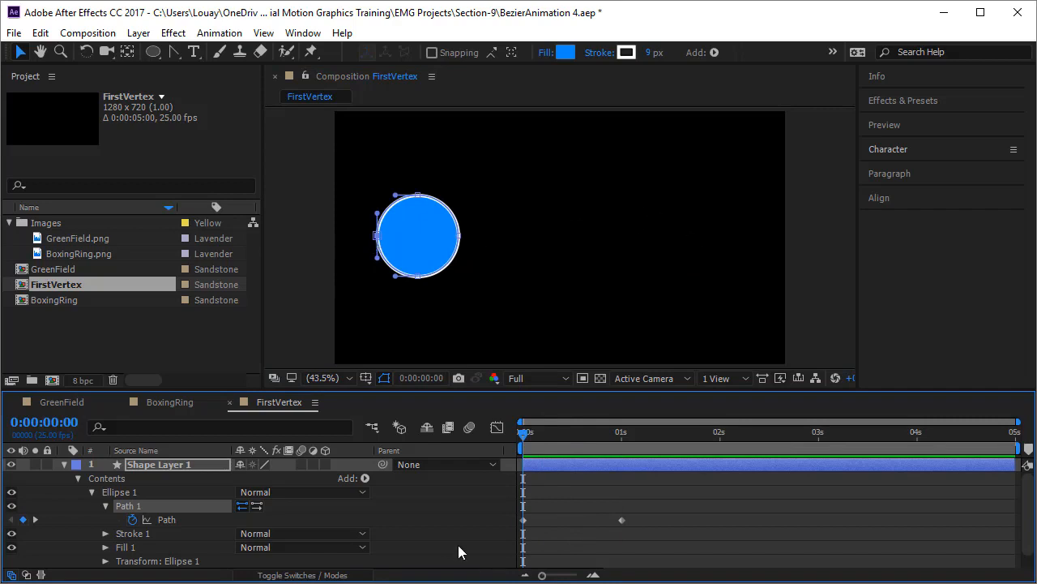
drag(527, 442, 524, 473)
key(space)
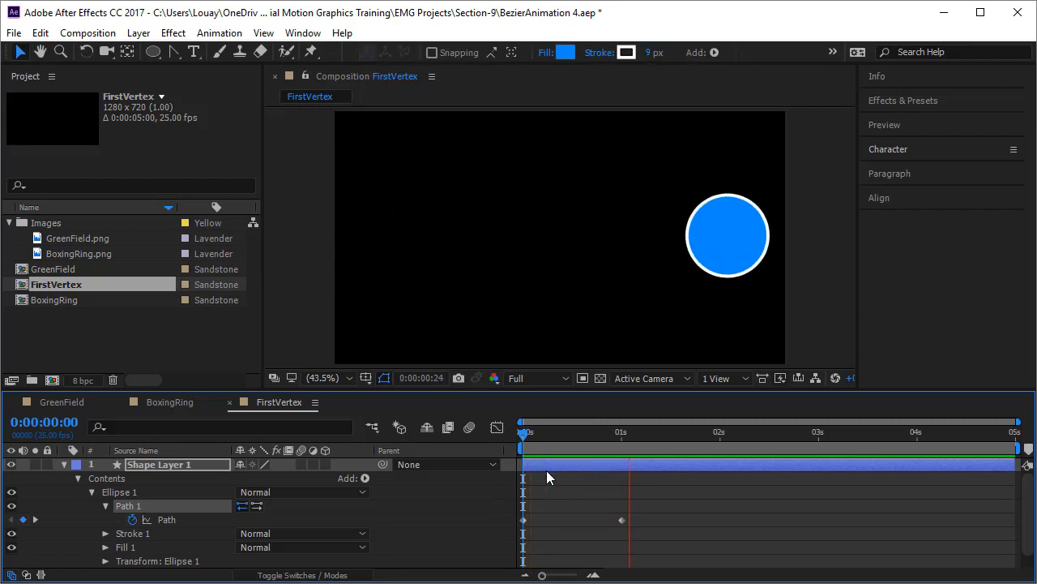
key(space)
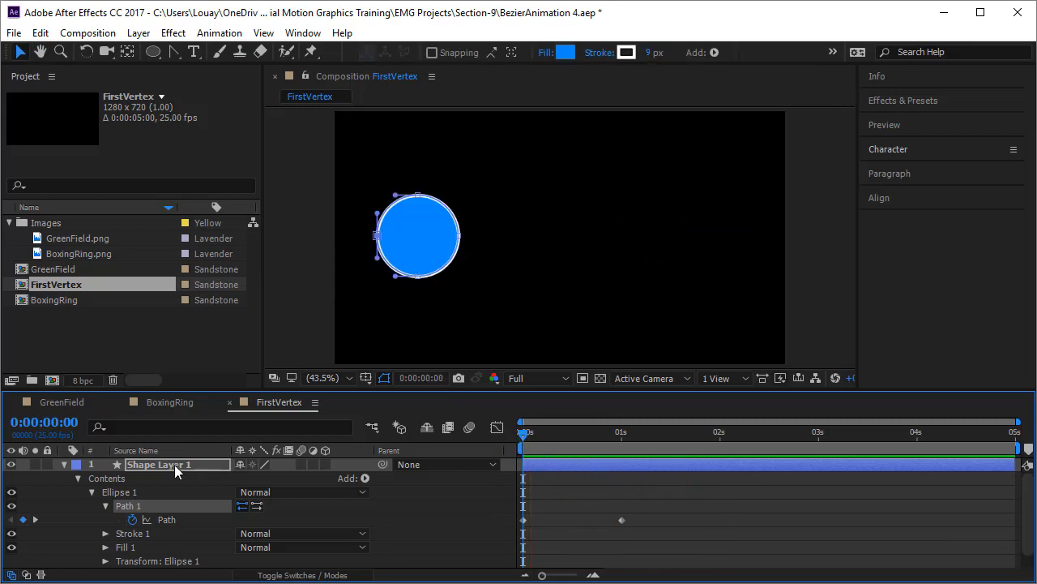
Hide, collapse and lock the circle's shape layer.
click(12, 465)
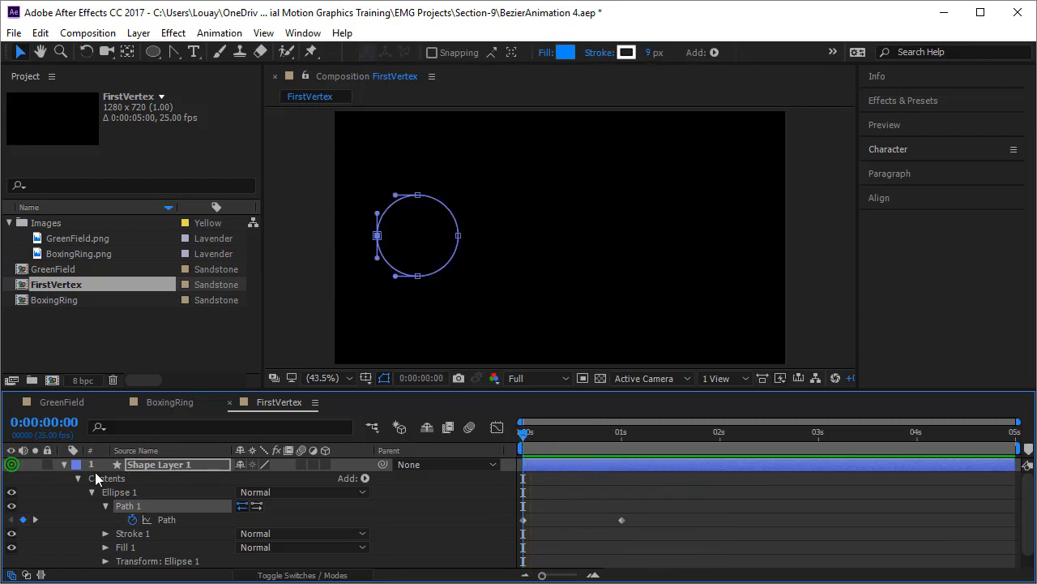
click(64, 465)
click(47, 464)
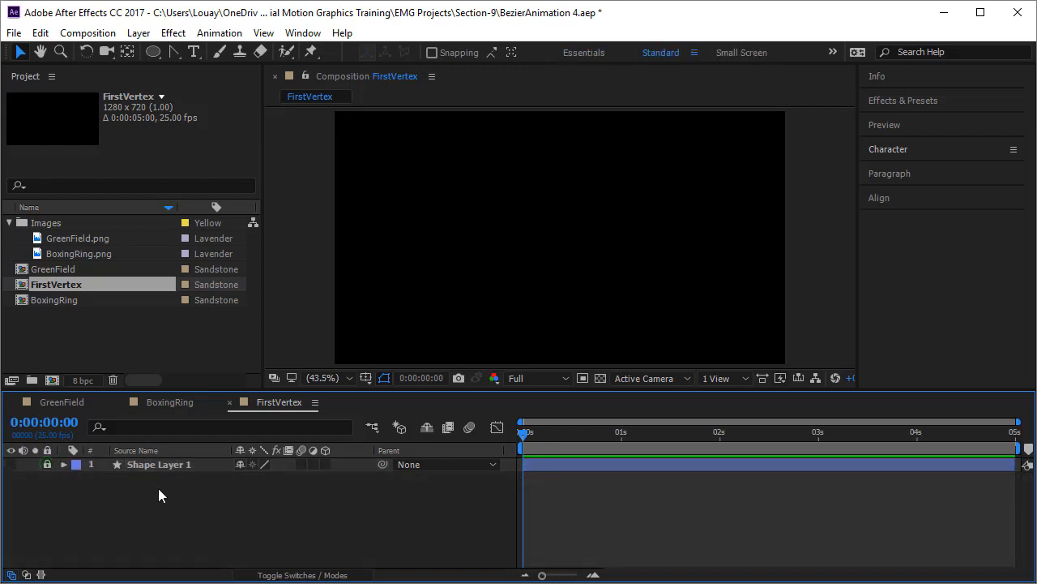
Draw a blue star with a 9 px white stroke in the left half of the composition using the Star tool.
click(153, 54)
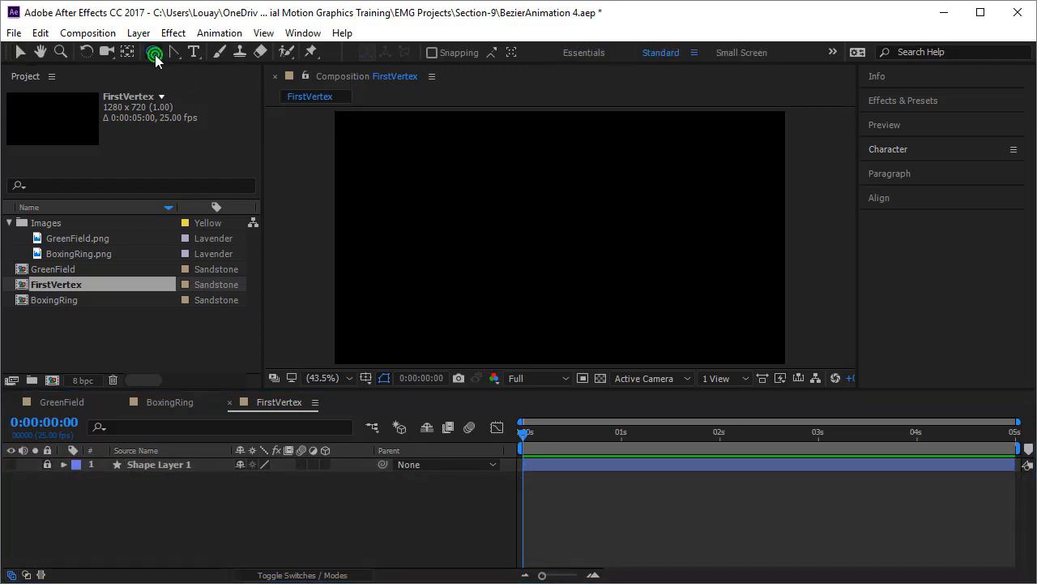
drag(155, 61, 218, 118)
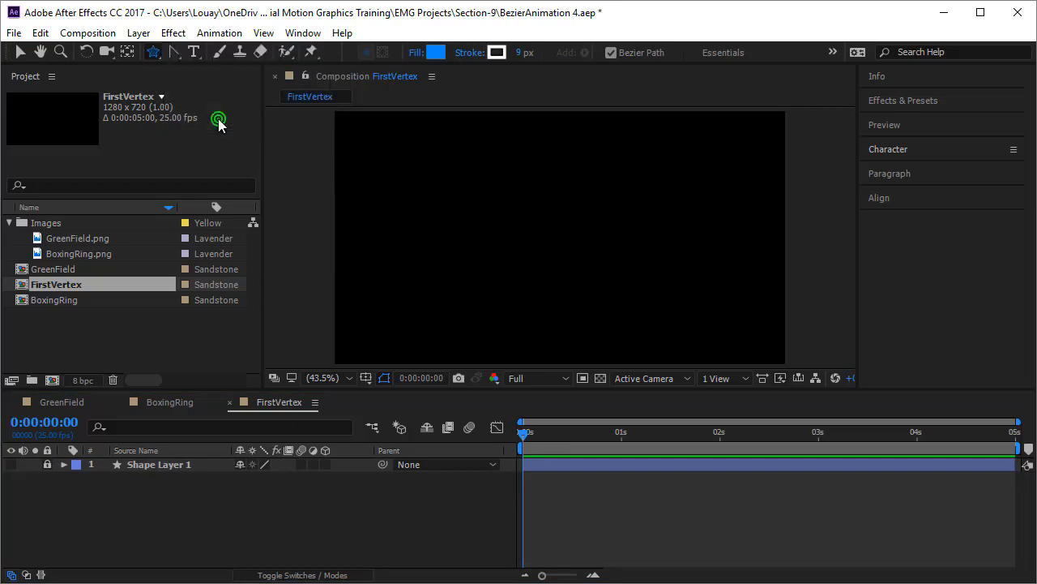
drag(377, 200, 437, 303)
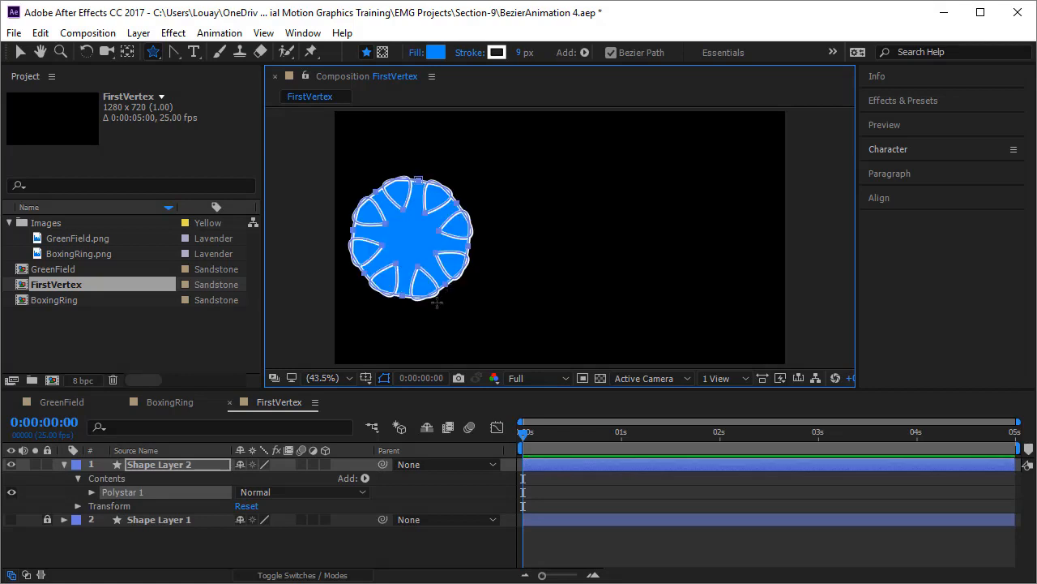
Enable keyframing for the star's Path property on Shape Layer 2 at 0:00:00:00.
click(84, 493)
click(91, 492)
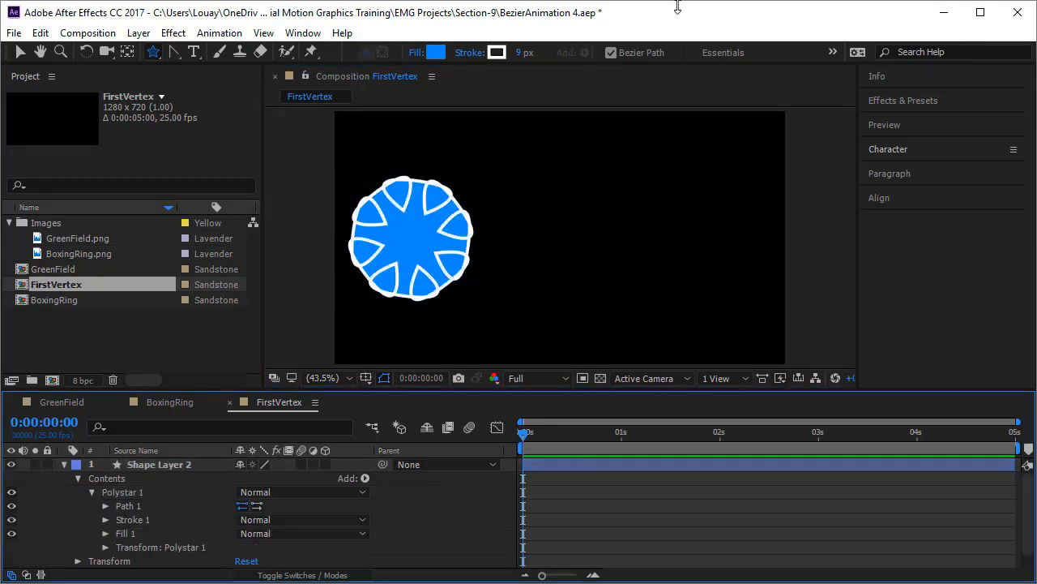
click(156, 468)
click(106, 506)
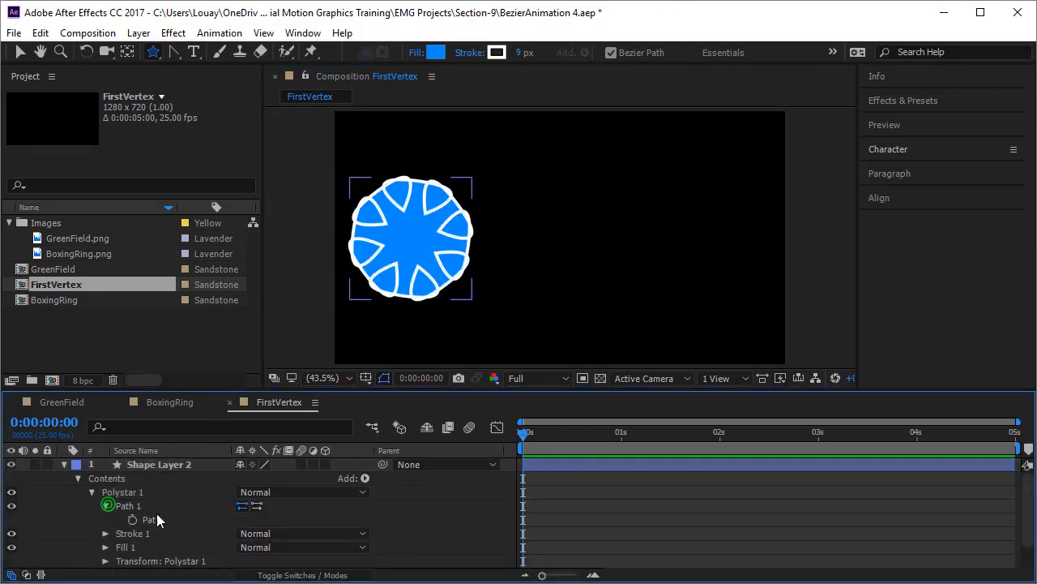
click(132, 519)
At 0:00:02:00, move the star's path horizontally to the right side of the composition to create a second path keyframe.
drag(523, 433, 718, 458)
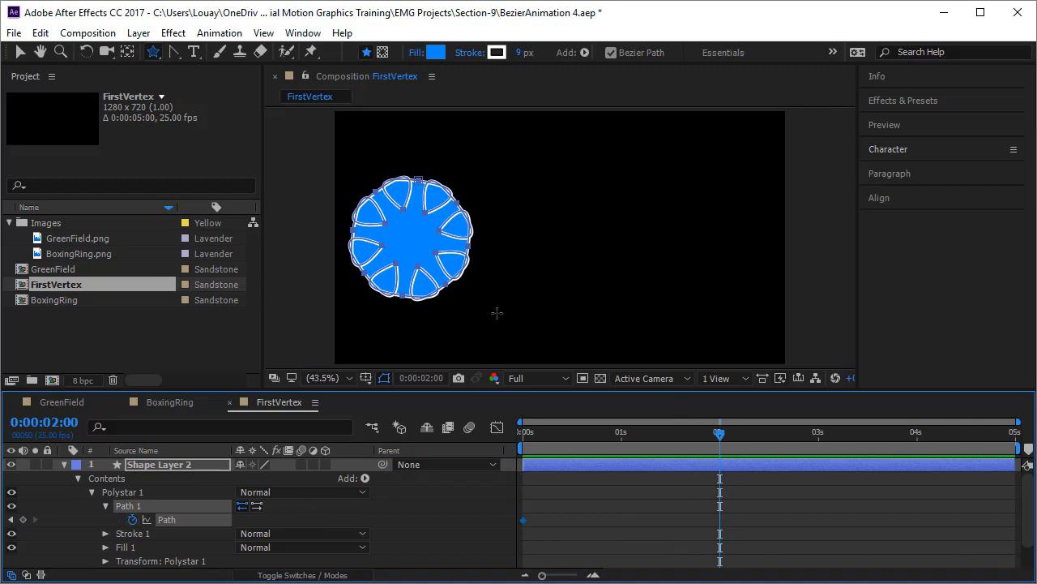
key(v)
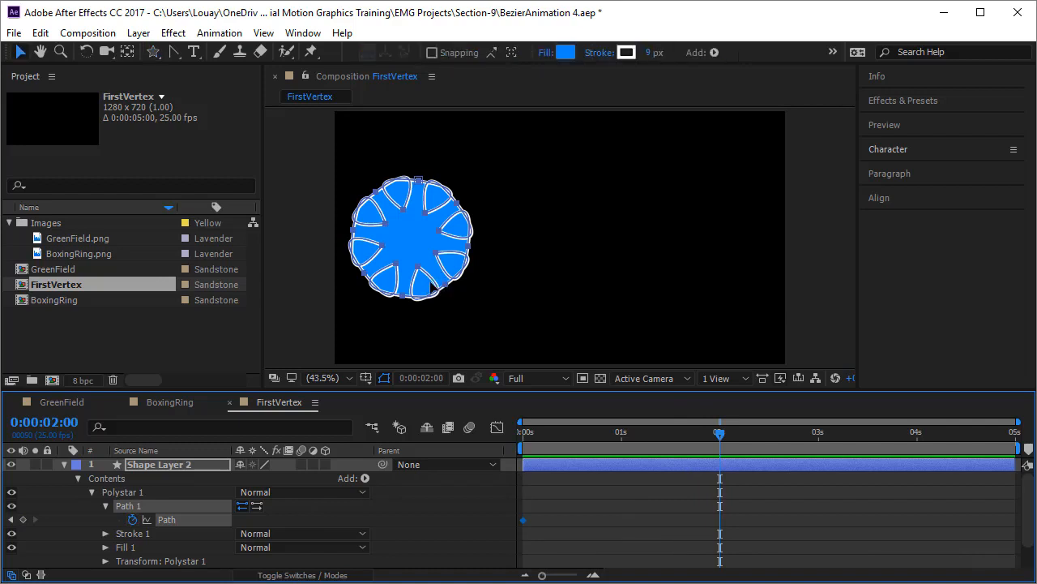
drag(434, 283, 738, 285)
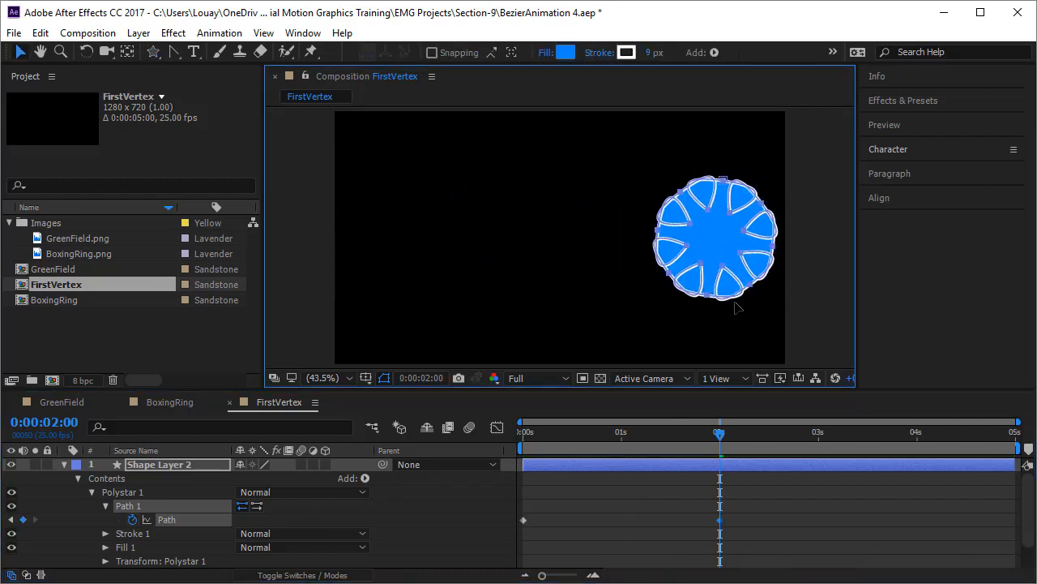
At 0:00:02:00, enlarge the star's path and reposition it to fit inside the right half of the composition.
double_click(732, 296)
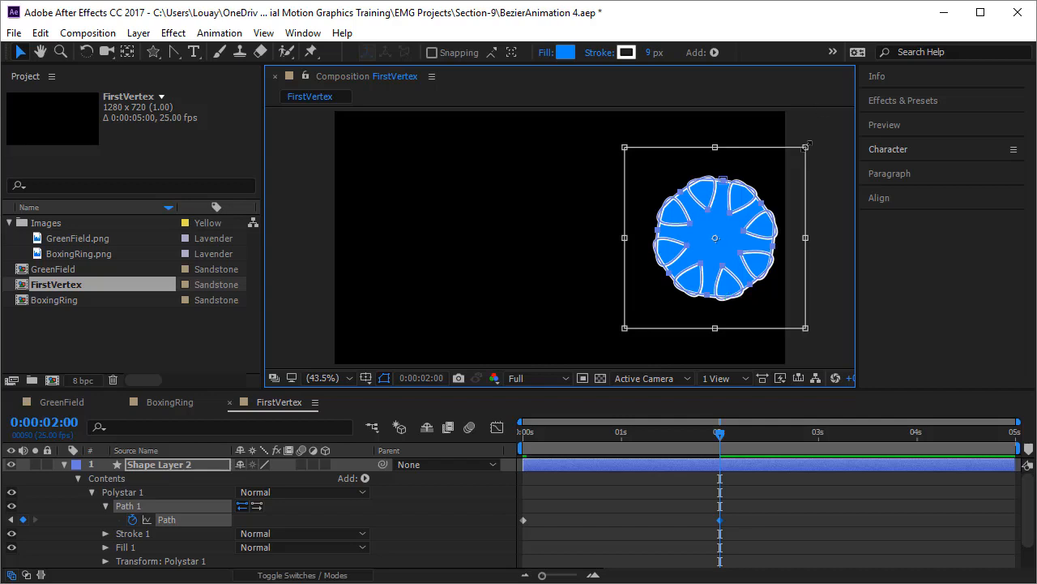
drag(806, 147, 847, 105)
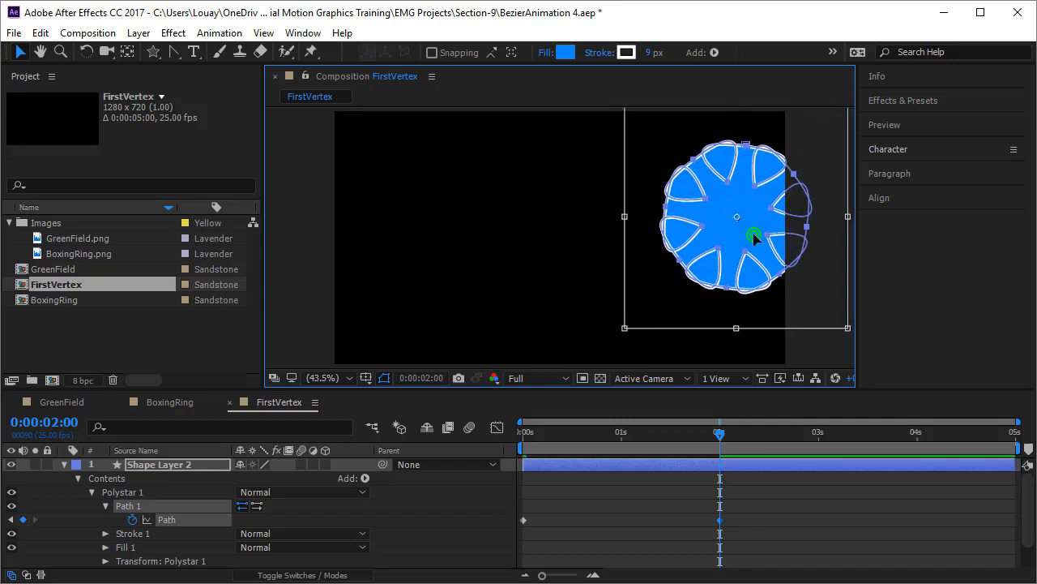
drag(754, 235, 714, 252)
click(718, 434)
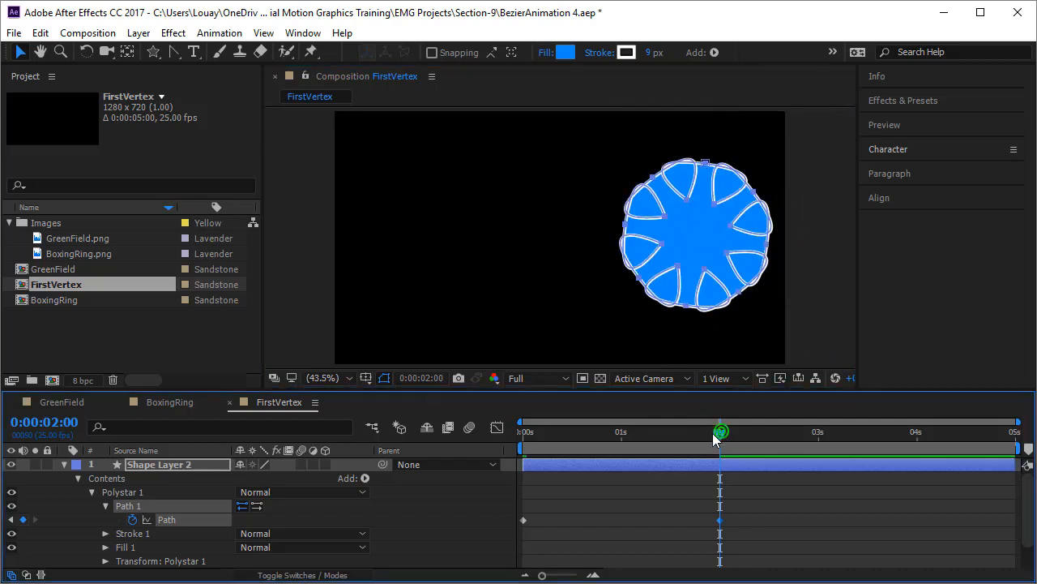
At 0:00:00:00, set the star's left inner vertex as the path's first vertex and preview the animation.
drag(714, 438, 513, 531)
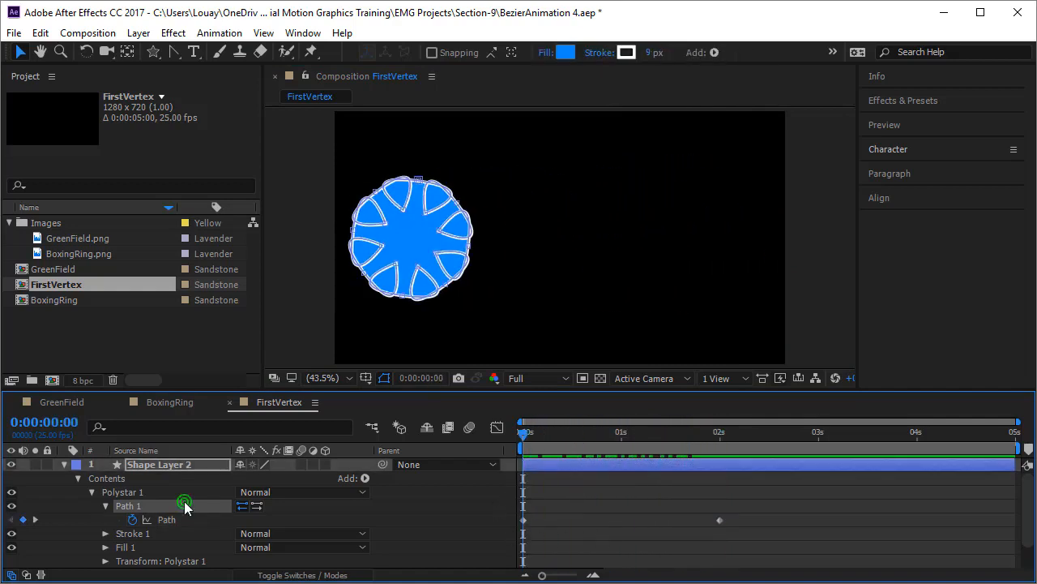
click(381, 244)
right_click(384, 250)
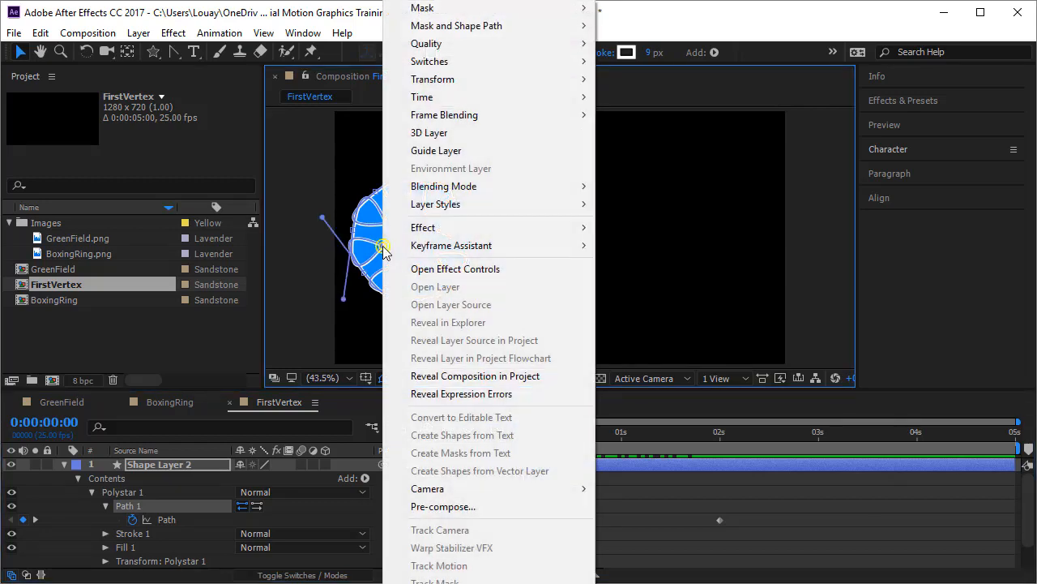
mouse_move(455, 30)
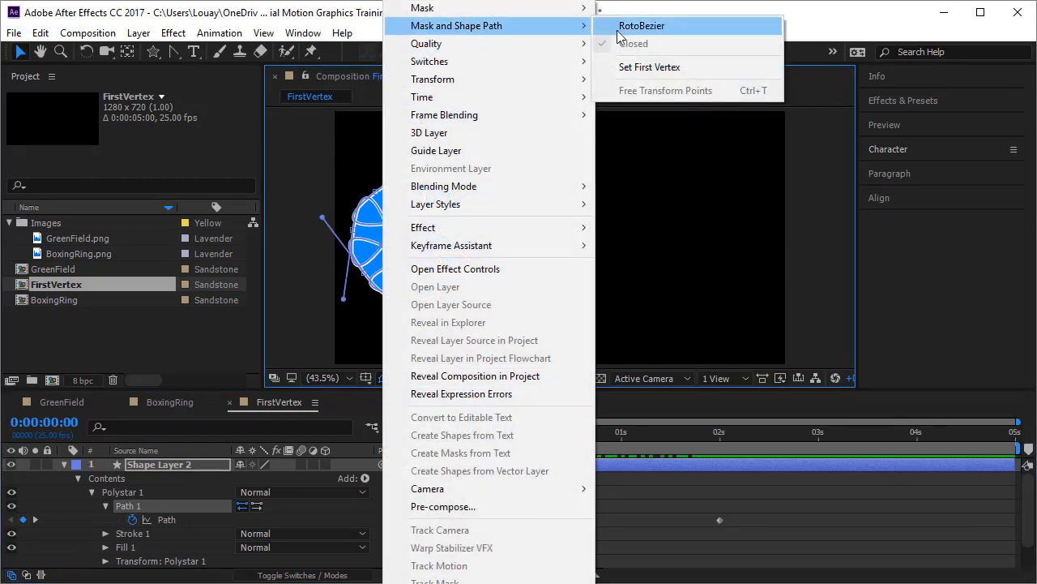
click(624, 68)
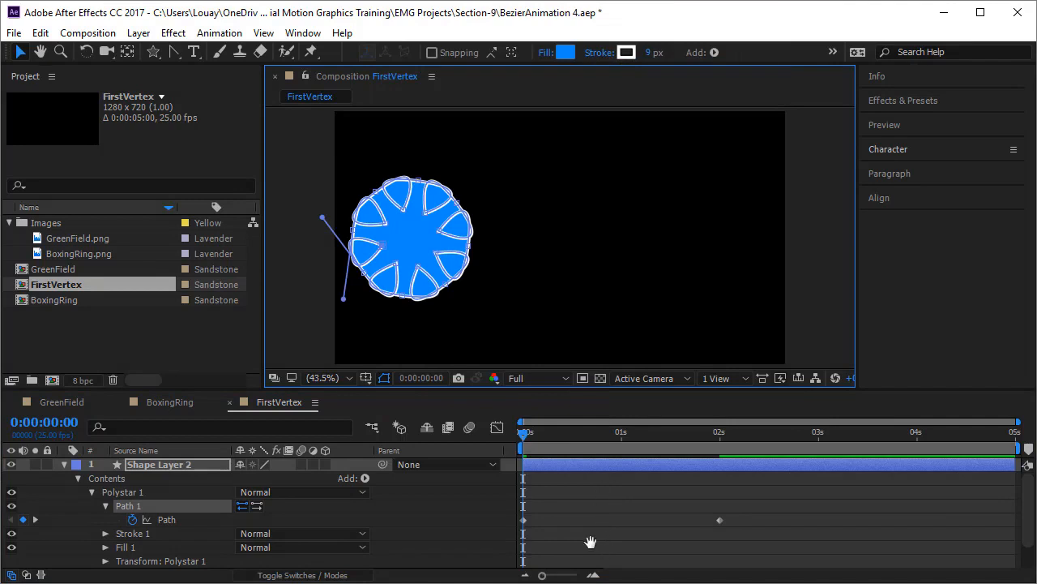
key(space)
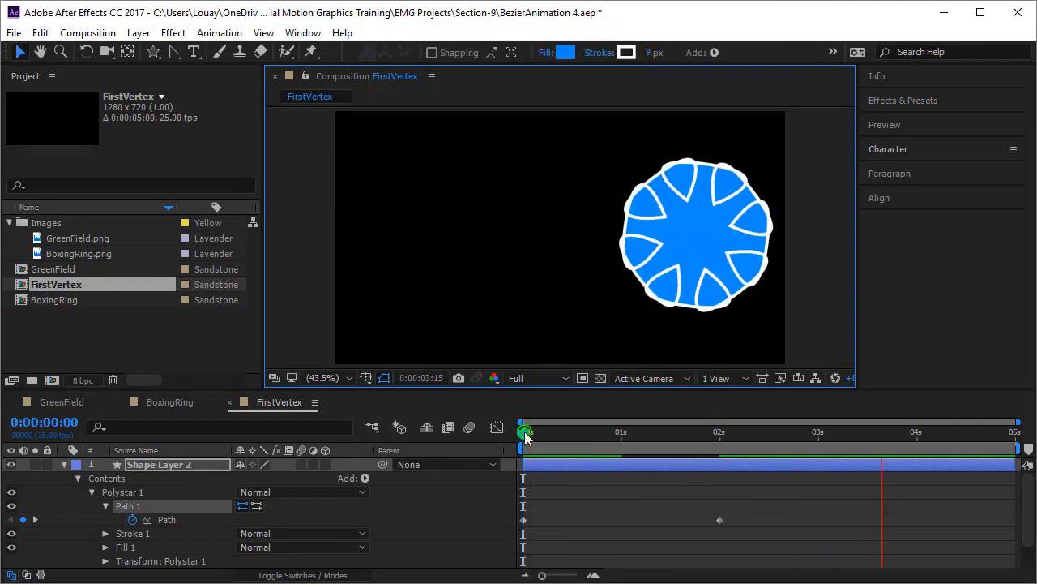
At 0:00:01:00, apply Set First Vertex to the star path's selected vertex to add a middle path keyframe.
drag(524, 431, 624, 464)
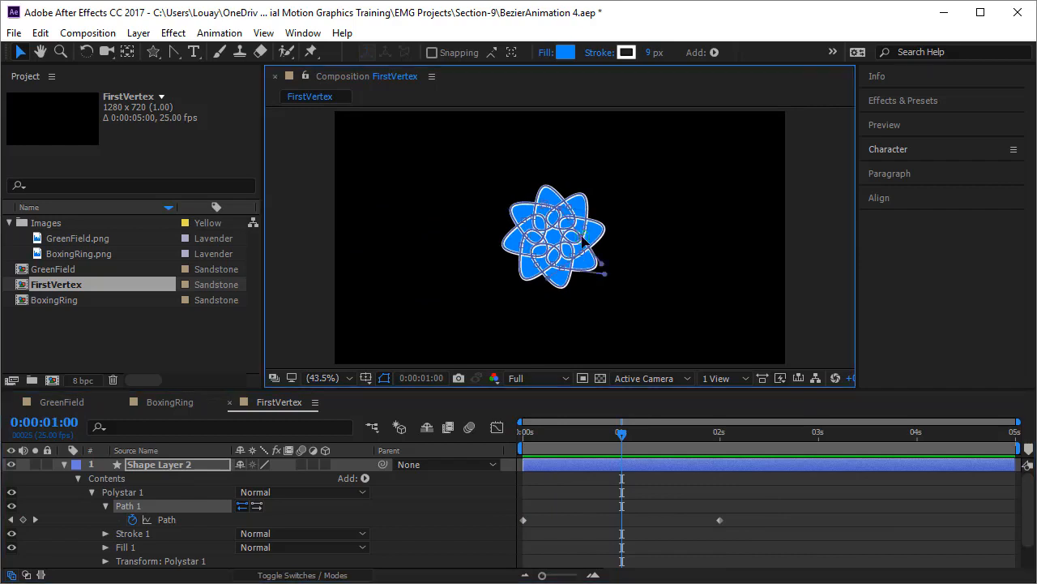
right_click(583, 236)
mouse_move(651, 29)
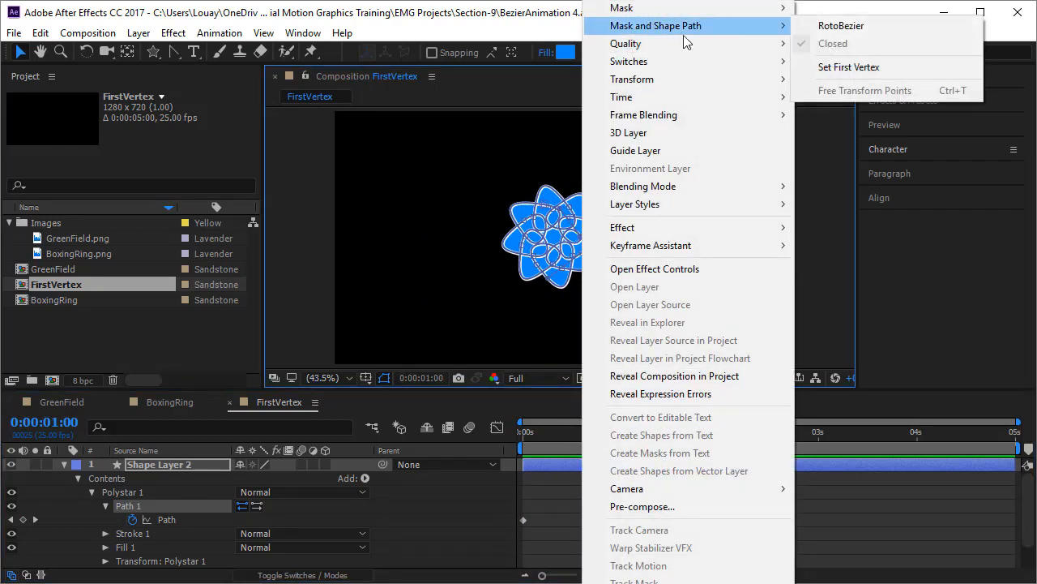
click(847, 66)
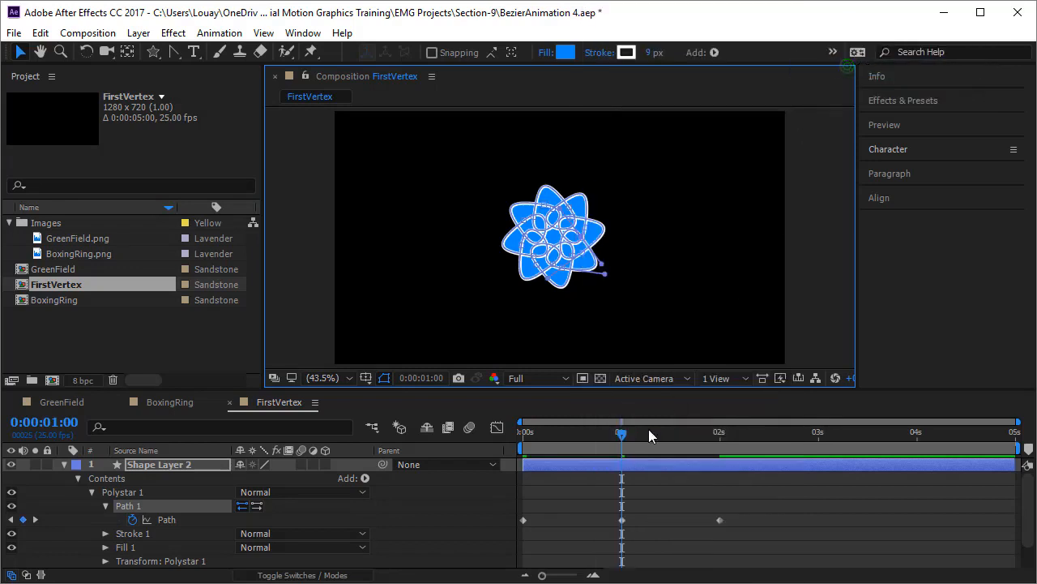
Play the star's path animation from the start and scrub through it to examine how the star rotates between keyframes.
drag(624, 440, 501, 484)
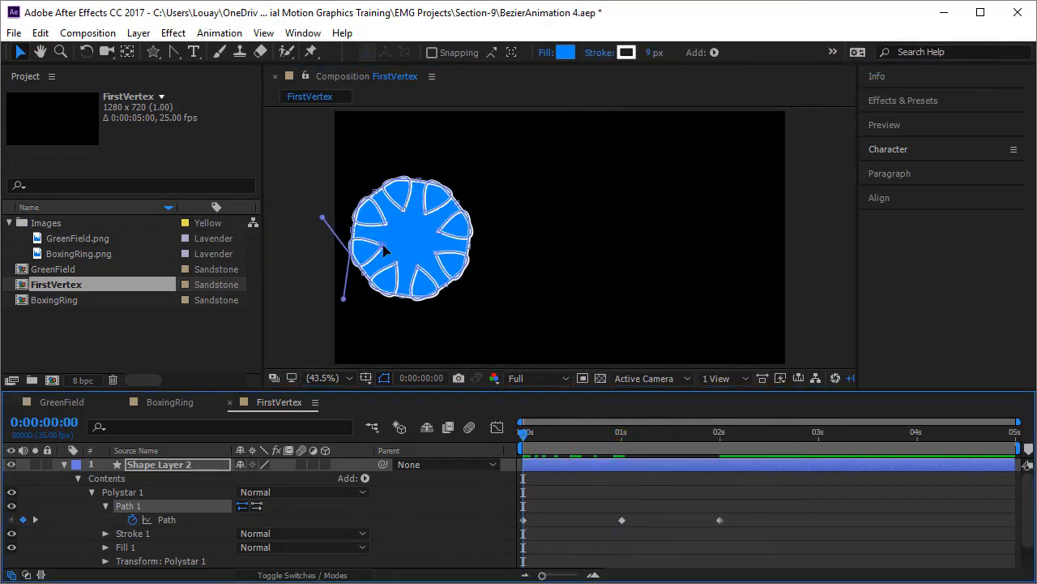
key(space)
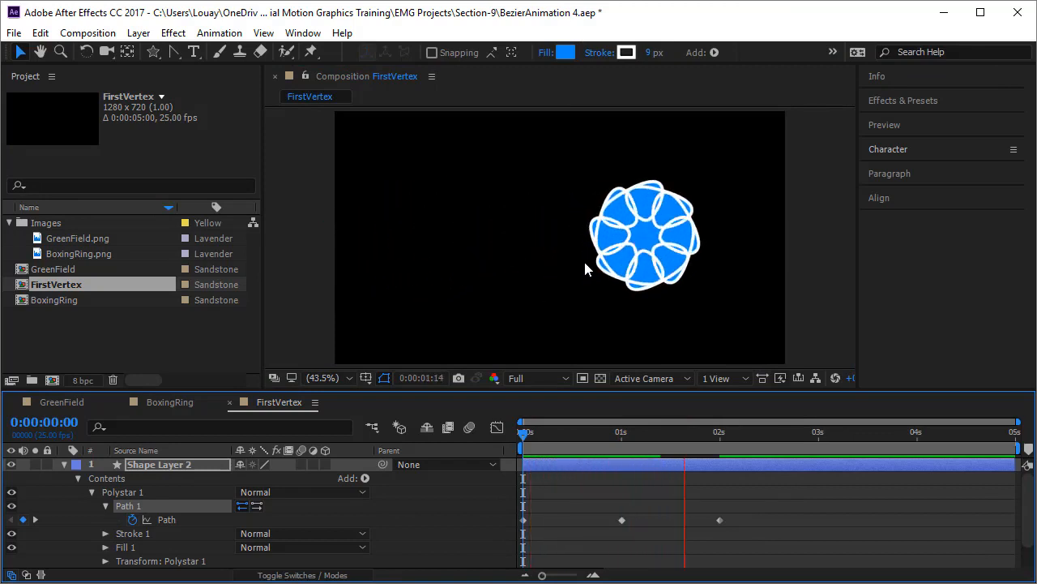
drag(523, 432, 724, 495)
key(Home)
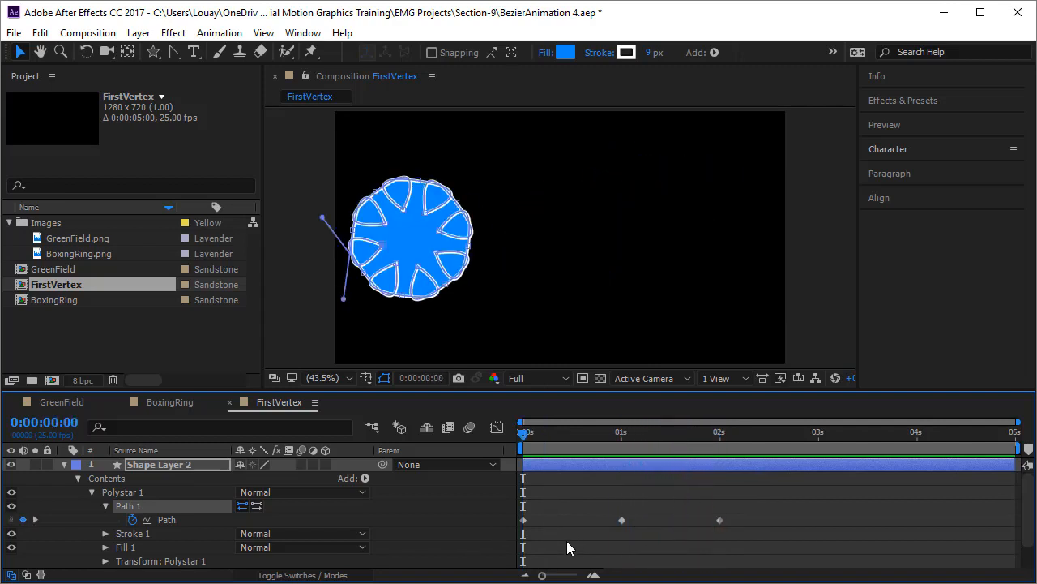
key(space)
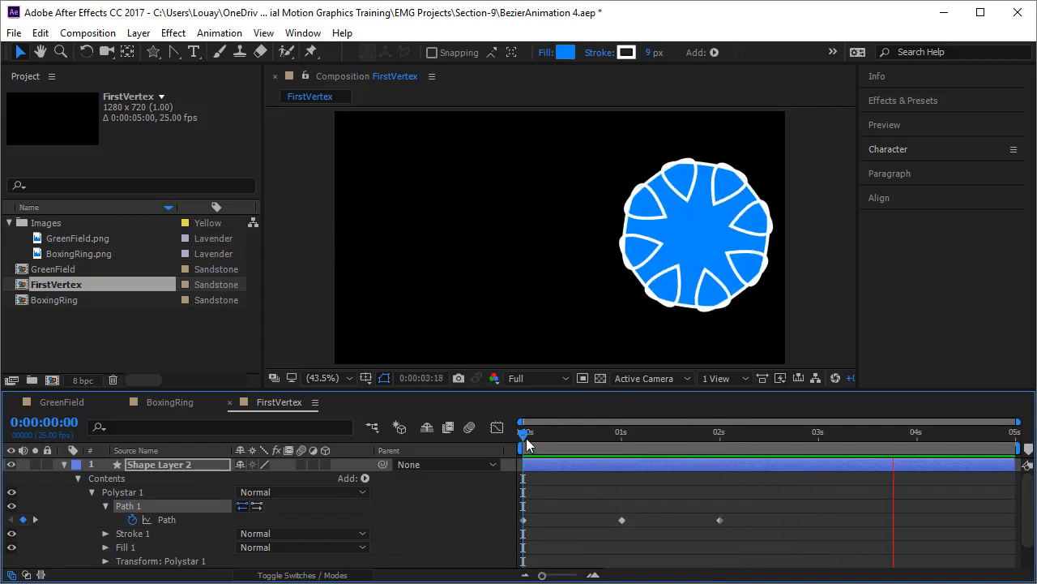
At 0:00:03:01, pull all inner vertices of the star's path together at its center to create another path keyframe.
drag(526, 438, 821, 463)
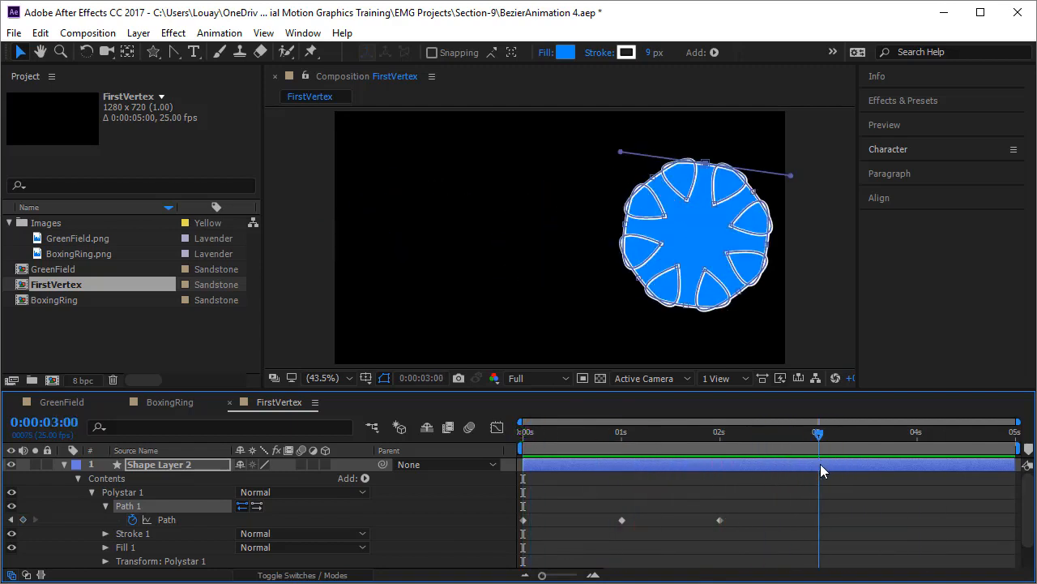
drag(728, 229, 694, 240)
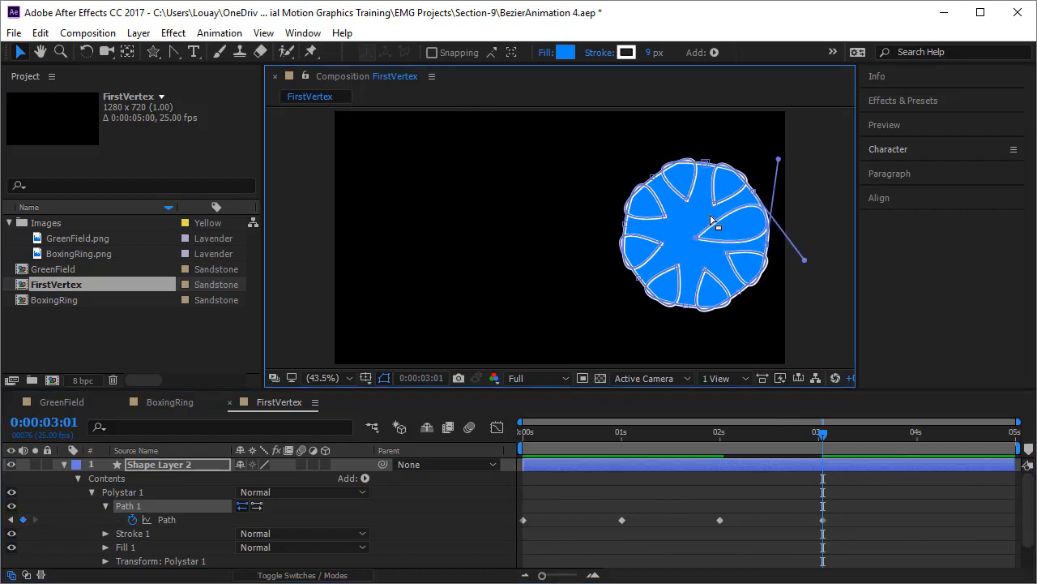
drag(714, 203, 695, 238)
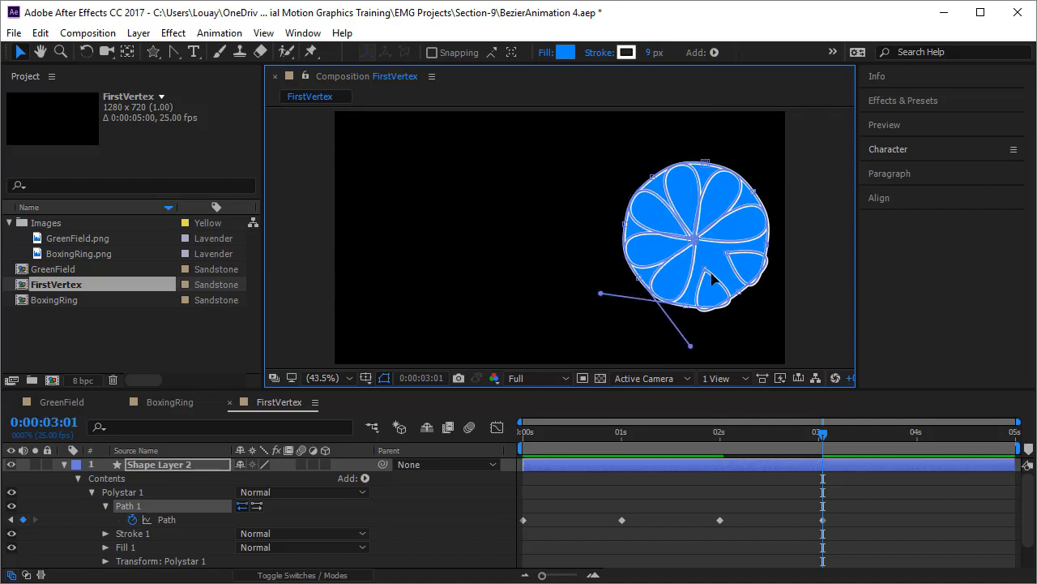
drag(707, 274, 698, 240)
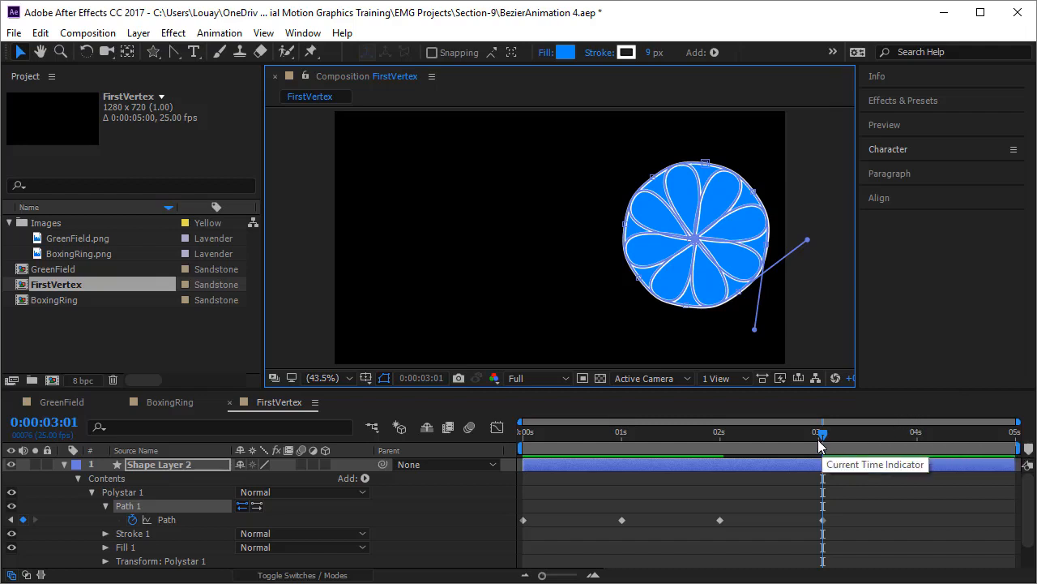
Deselect the star layer and preview the complete path animation from 0:00:00:00.
drag(825, 437, 359, 514)
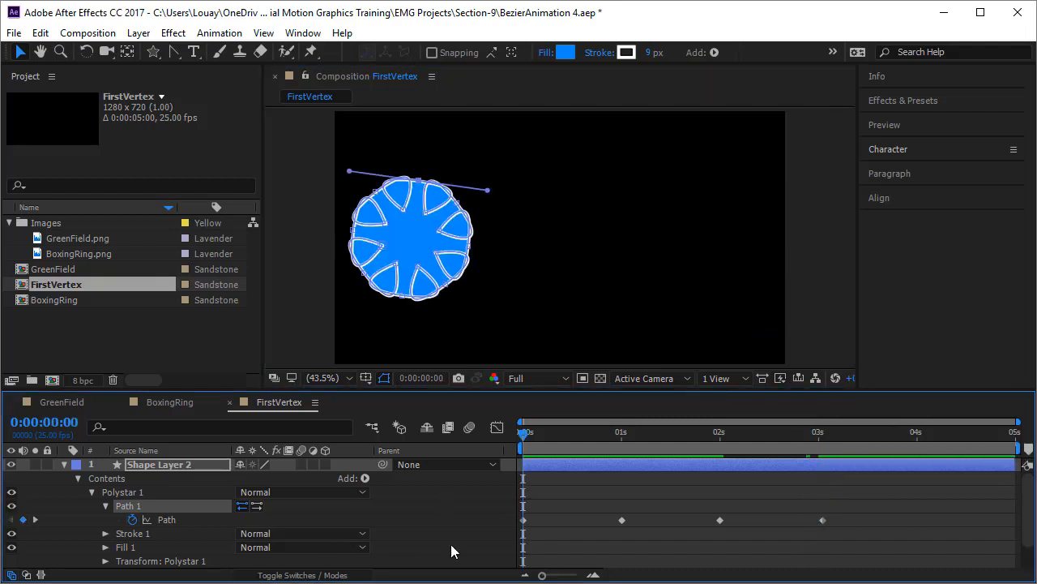
click(553, 528)
key(space)
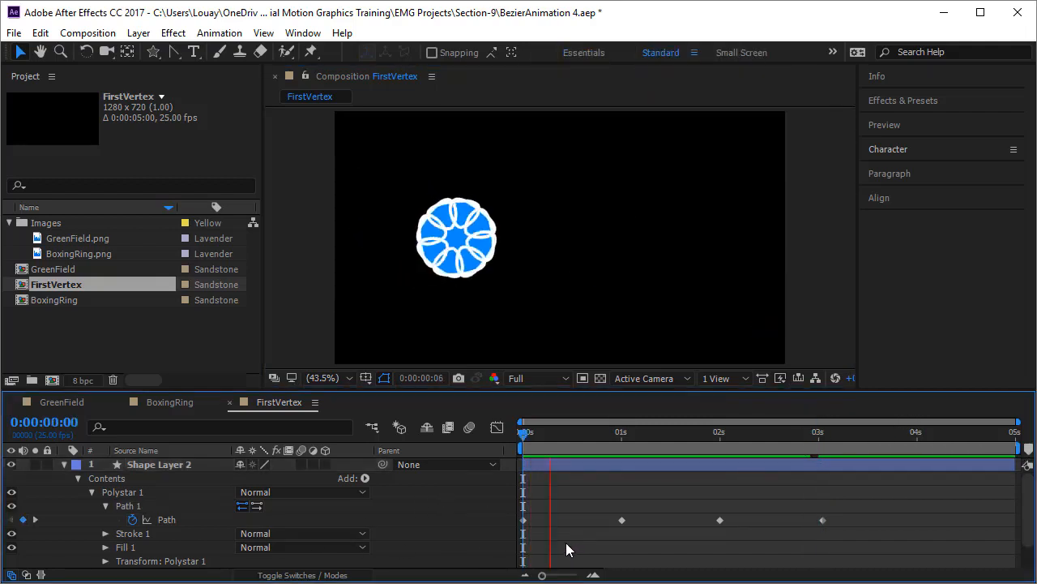